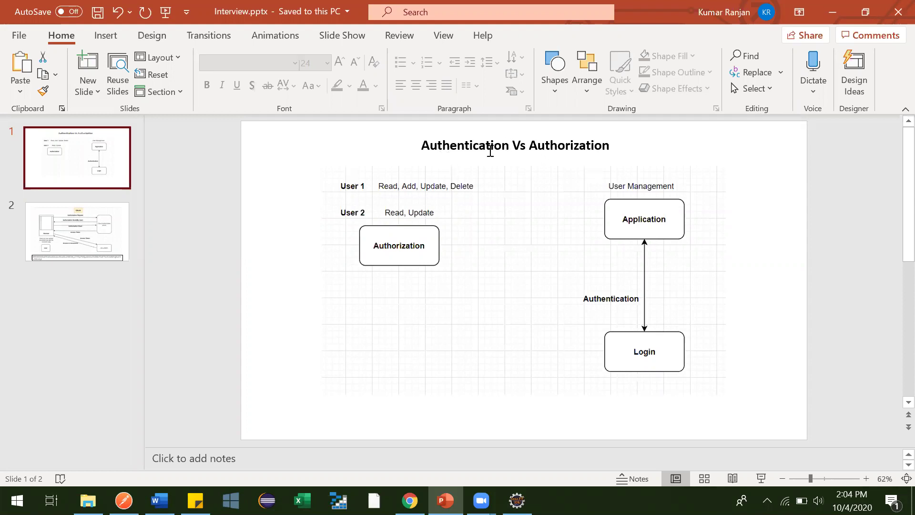
Preview the OAuth slide, return to slide 1, then resend getUsers in Postman
click(85, 236)
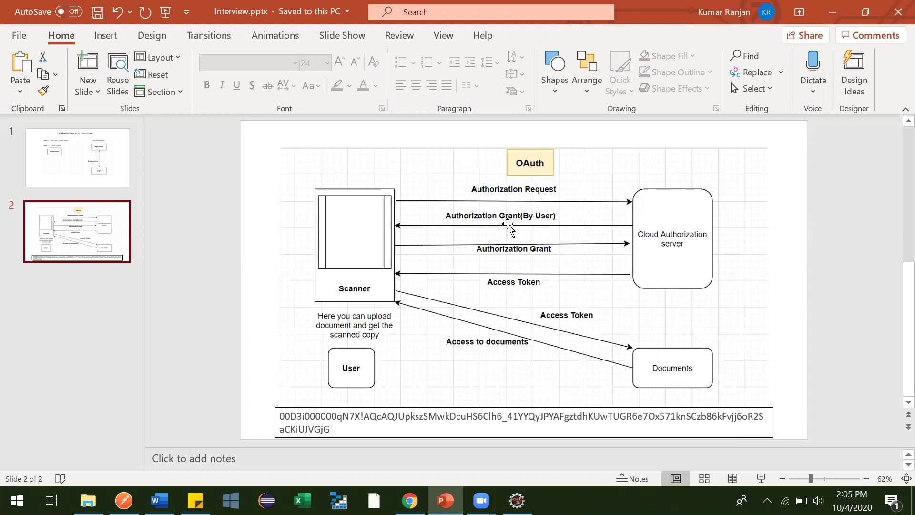
click(77, 157)
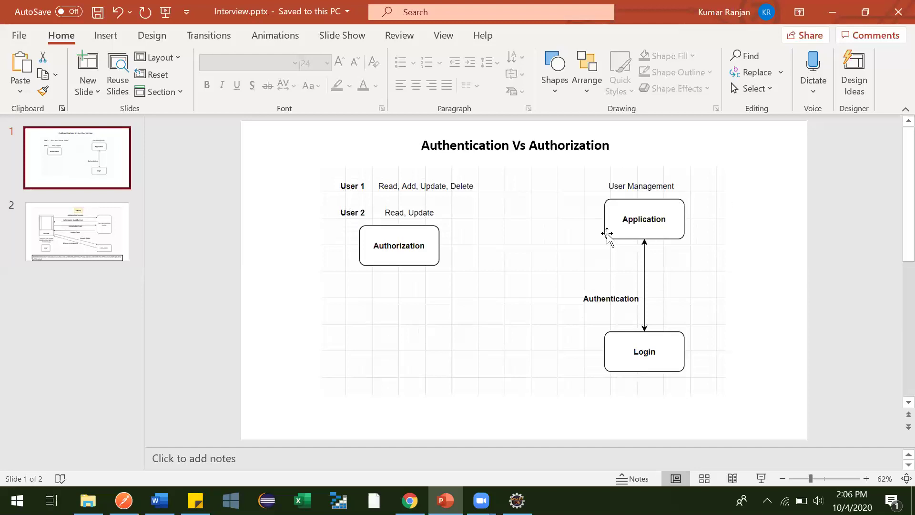
click(124, 500)
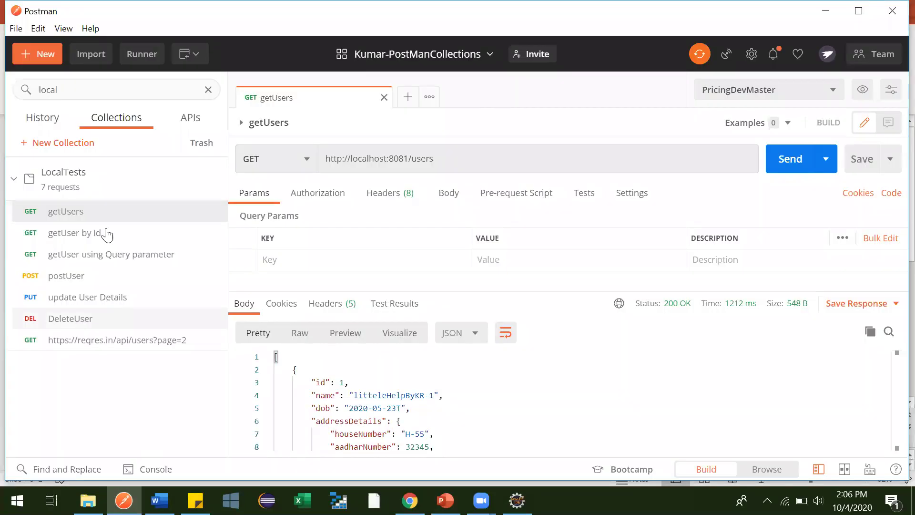
click(790, 159)
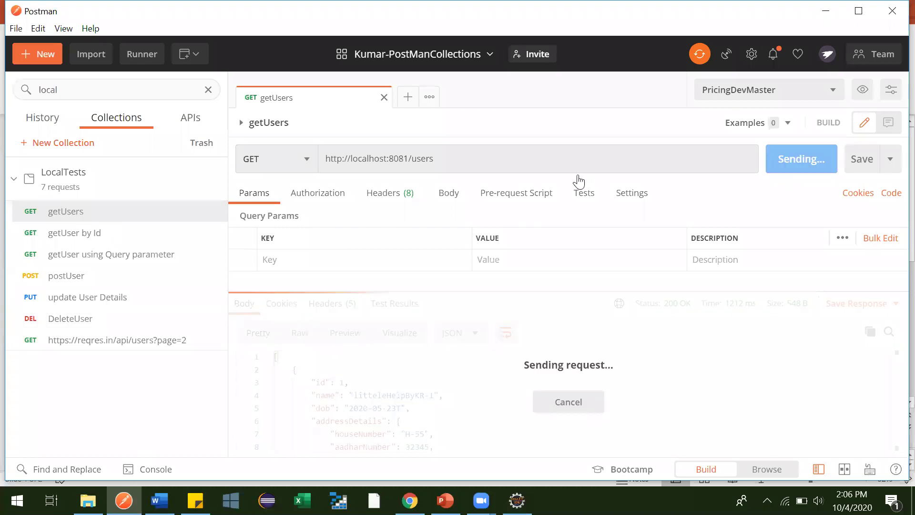
Fetch user 1 with the getUser by Id request on /users/1
click(74, 232)
click(436, 159)
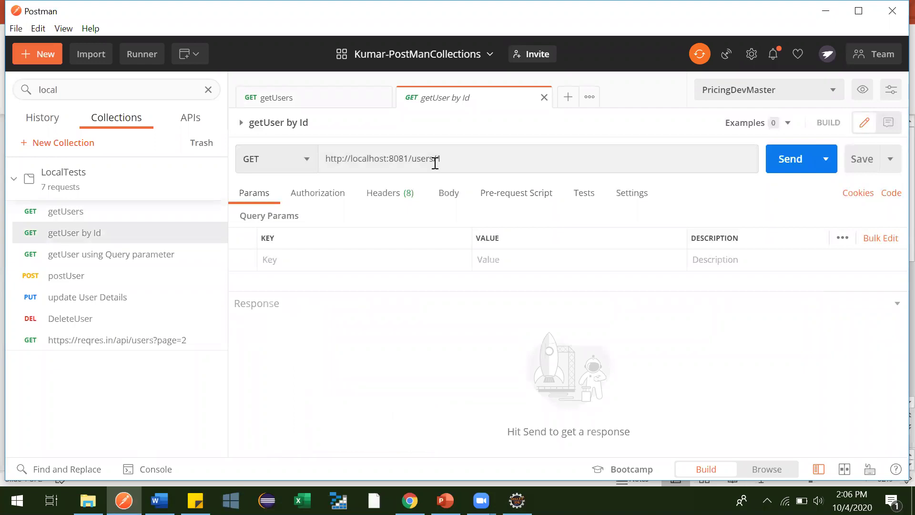
click(66, 211)
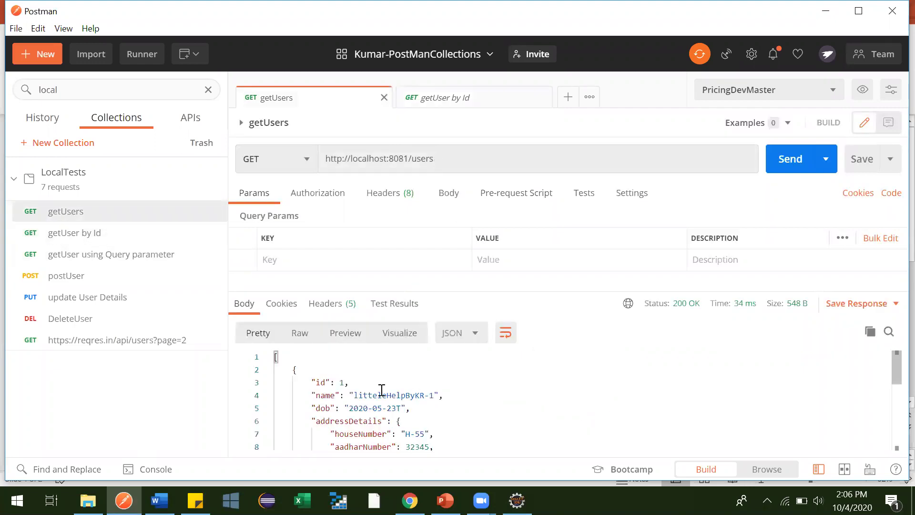
click(86, 232)
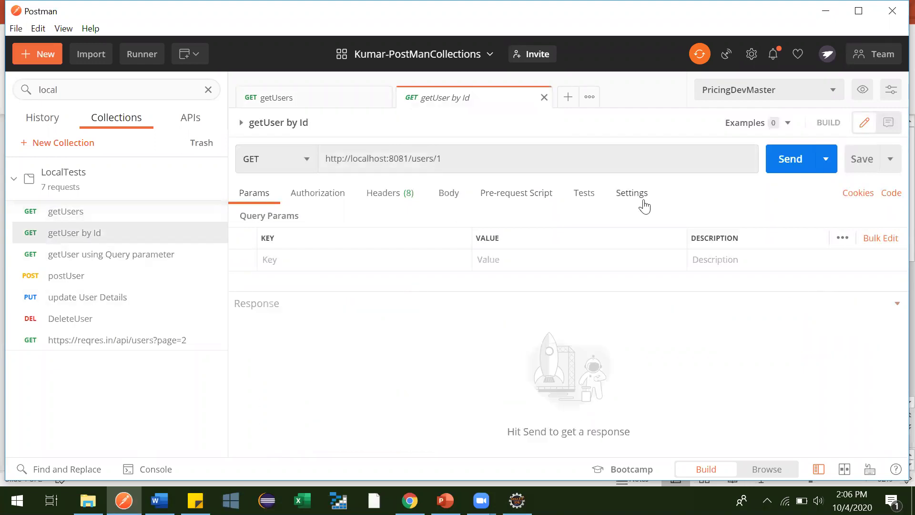
click(789, 158)
scroll(450, 394, down, 5)
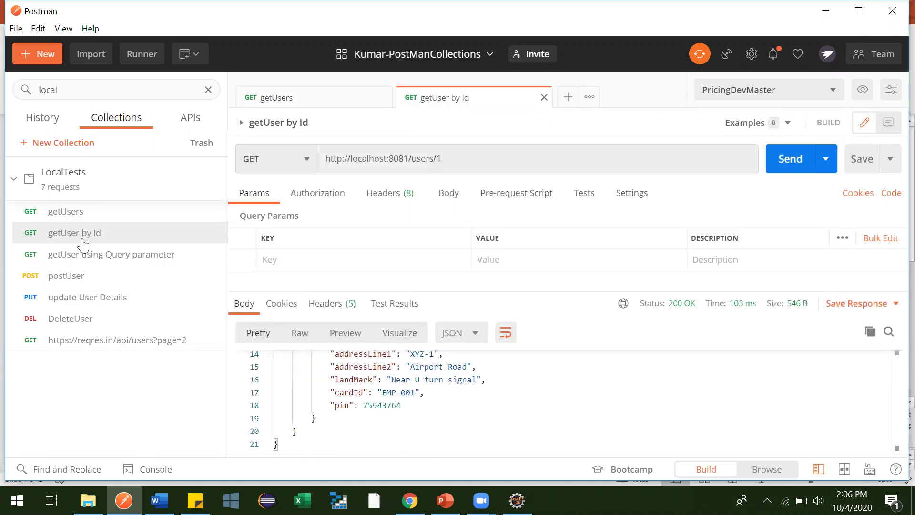
Open the postUser, update User Details and DeleteUser requests, then return to getUsers
click(66, 275)
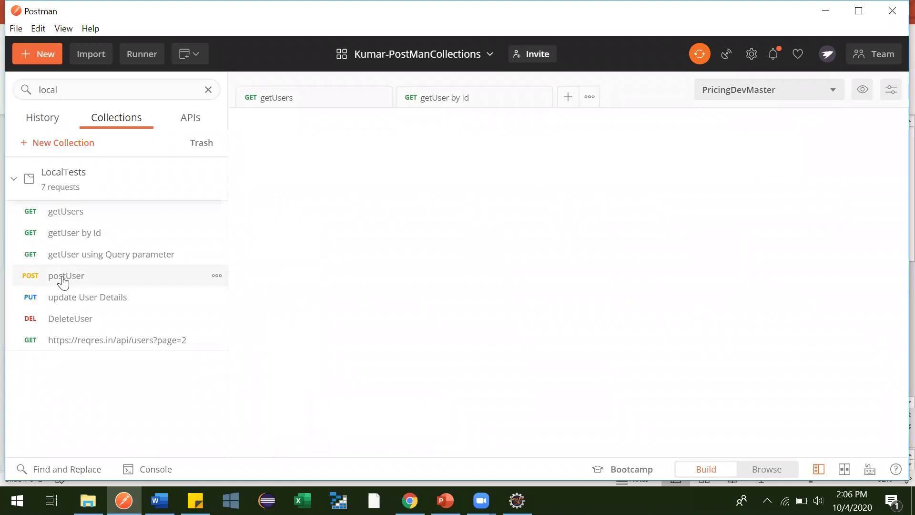
click(87, 297)
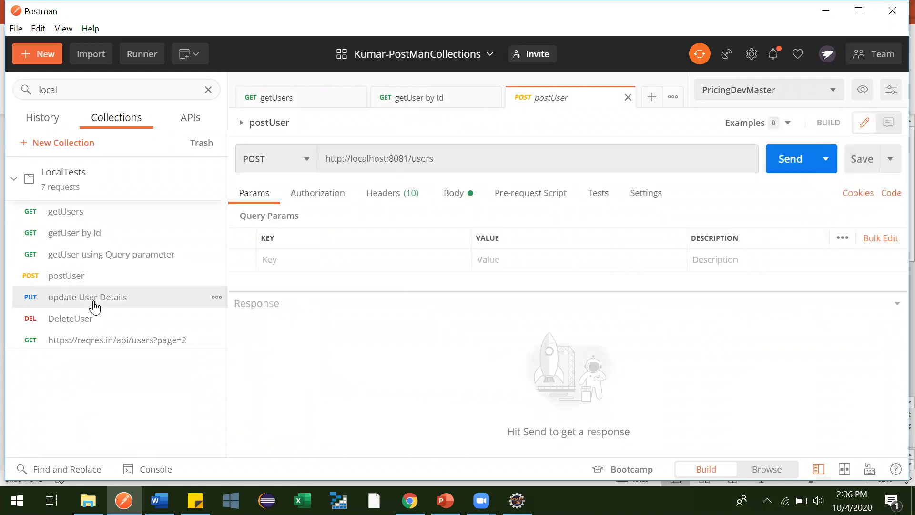
click(70, 318)
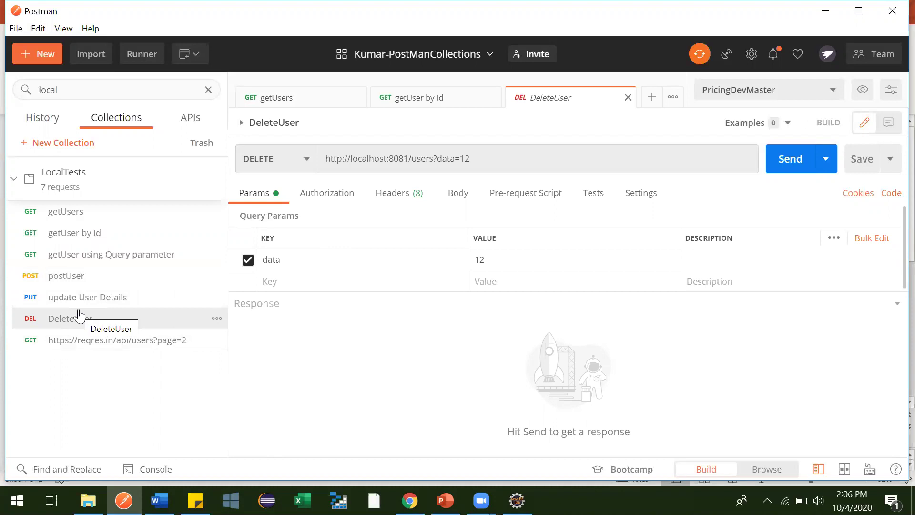
click(63, 211)
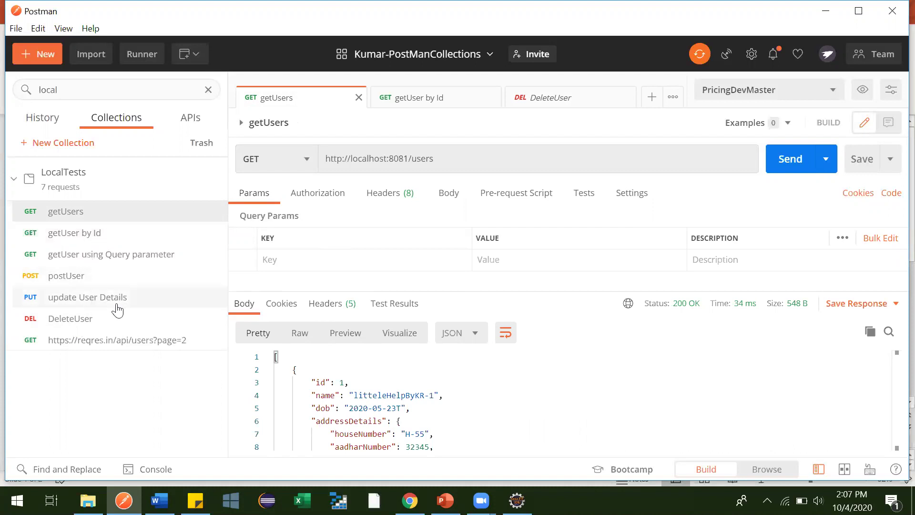
Switch from Postman back to PowerPoint's Authentication Vs Authorization slide
key(alt+Tab)
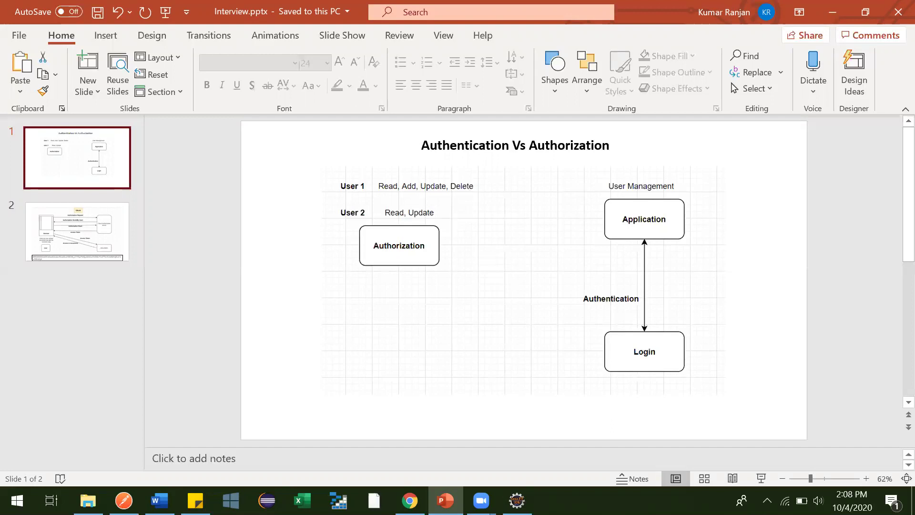
Switch to Postman and resend the getUsers request for all users
click(123, 500)
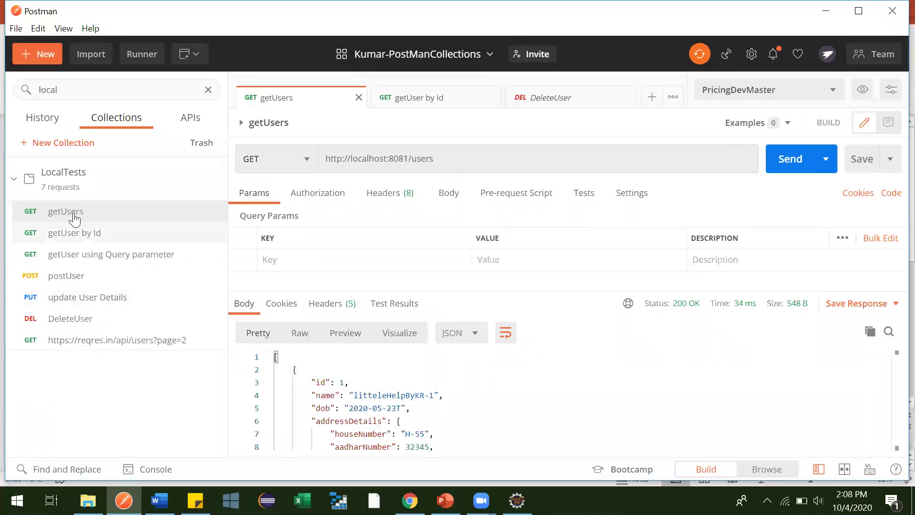
key(alt+Tab)
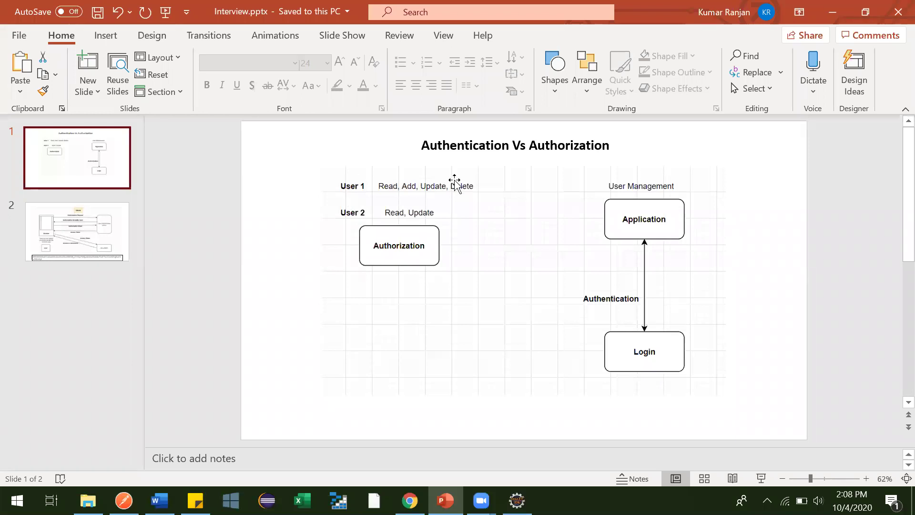
key(alt+Tab)
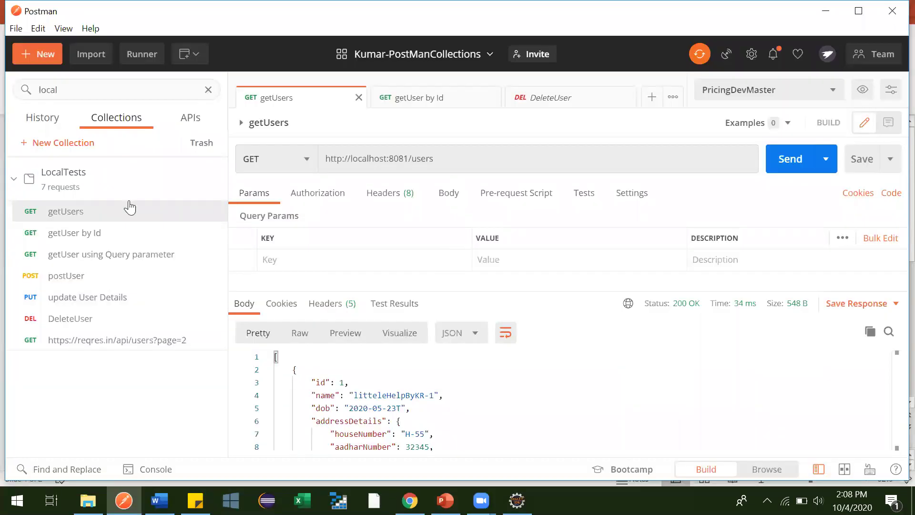
click(790, 159)
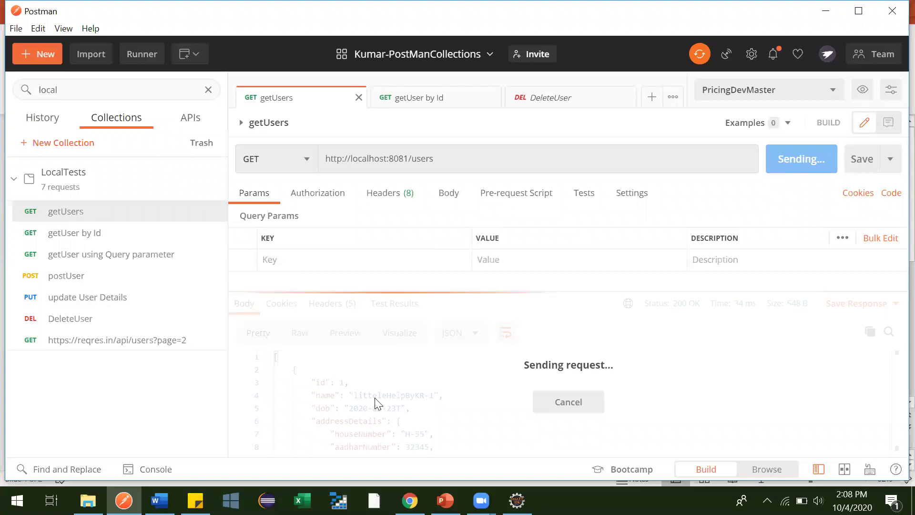
Open getUser by Id, DeleteUser, update User Details and postUser, then return to the slide
click(74, 233)
click(70, 318)
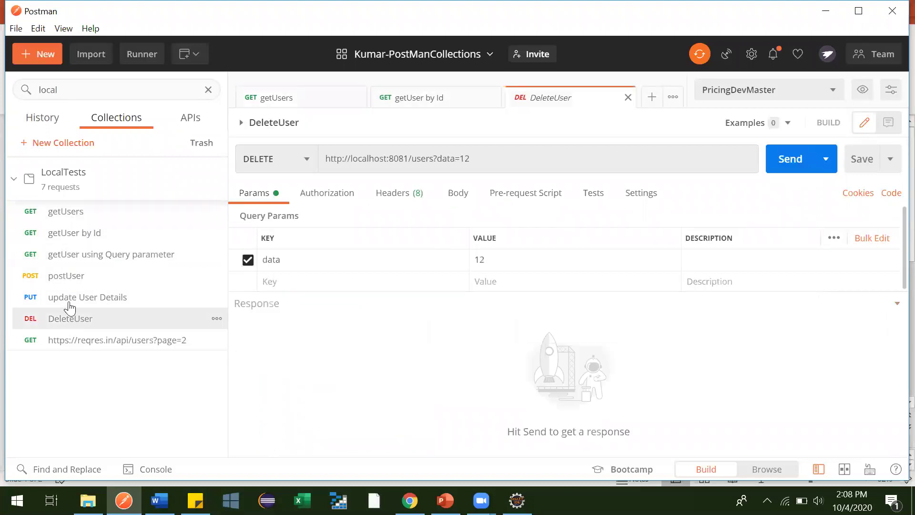
click(70, 296)
click(67, 277)
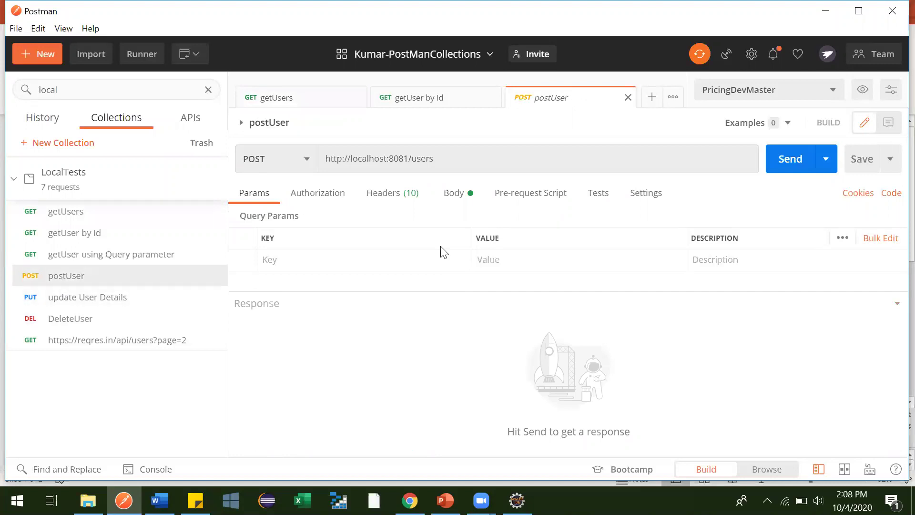
key(alt+Tab)
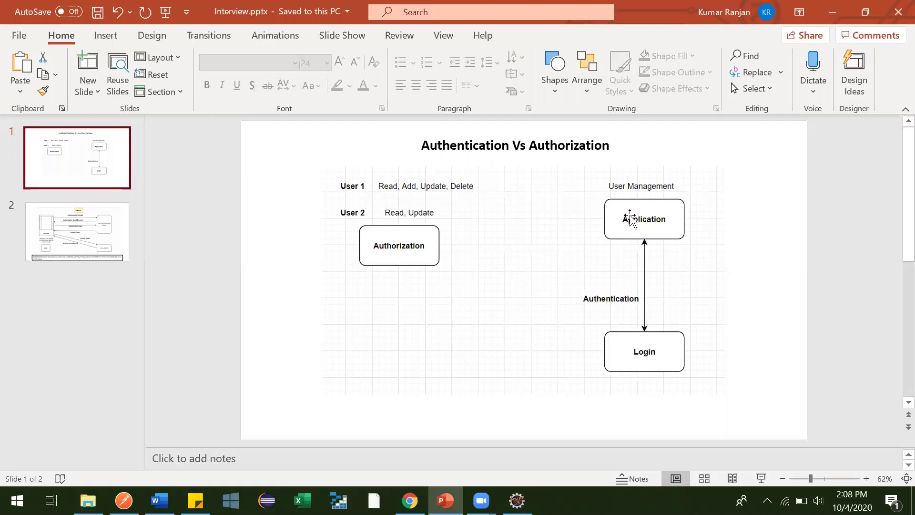
Show postUser's raw JSON body for new user id 2, Name1, between glances at the slides
key(alt+Tab)
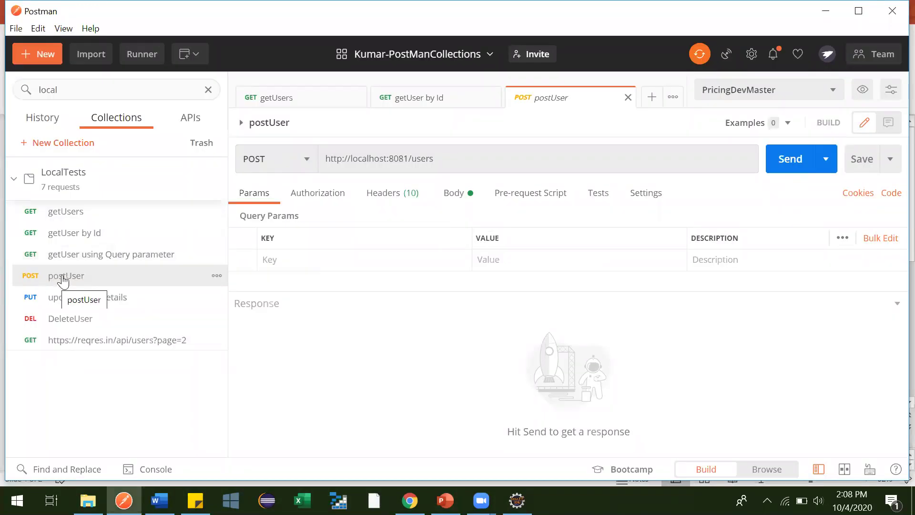
click(458, 197)
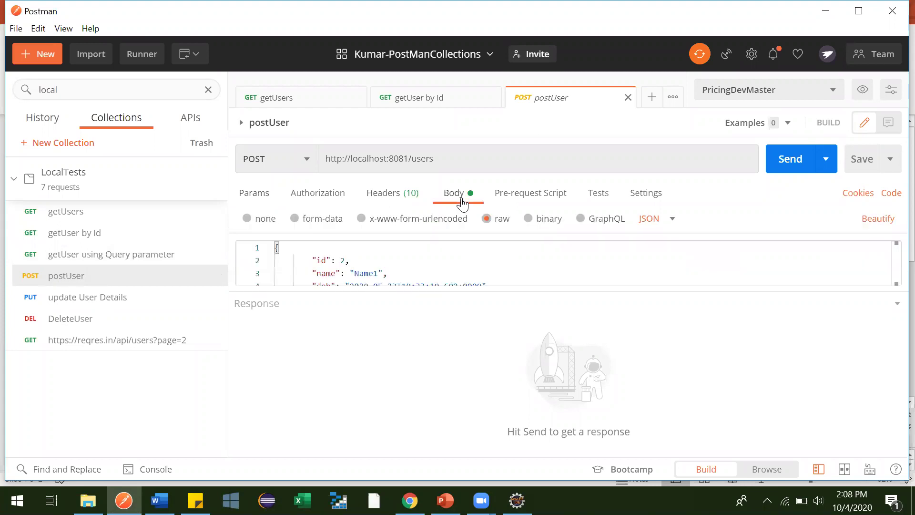
key(alt+Tab)
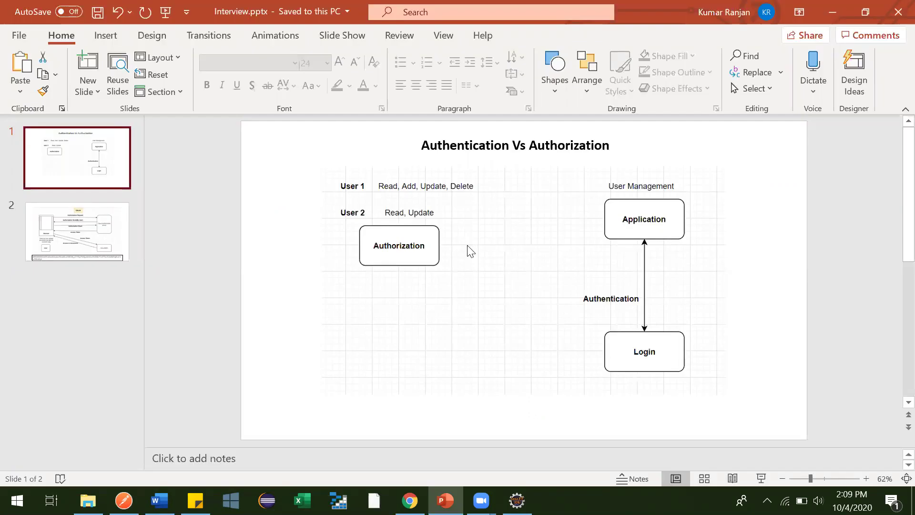
key(alt+Tab)
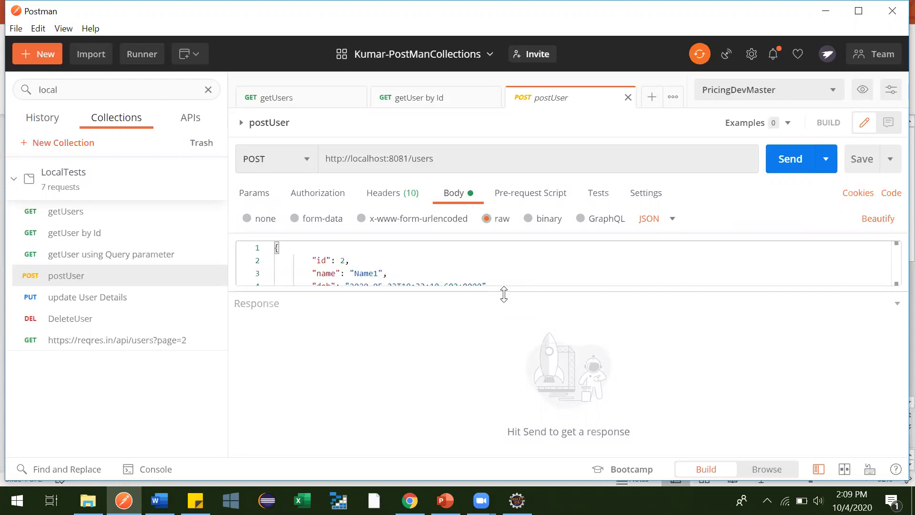
key(alt+Tab)
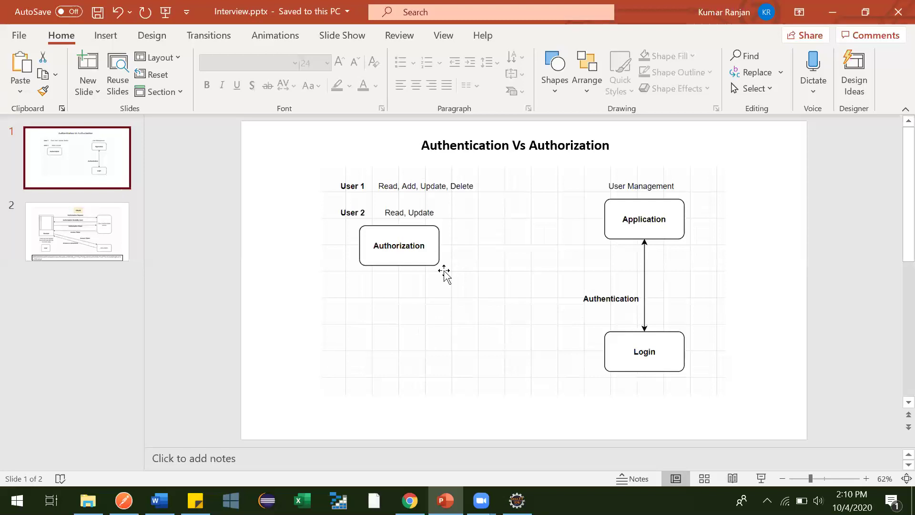
Display slide 2, the OAuth flow diagram with authorization server and access tokens
click(92, 232)
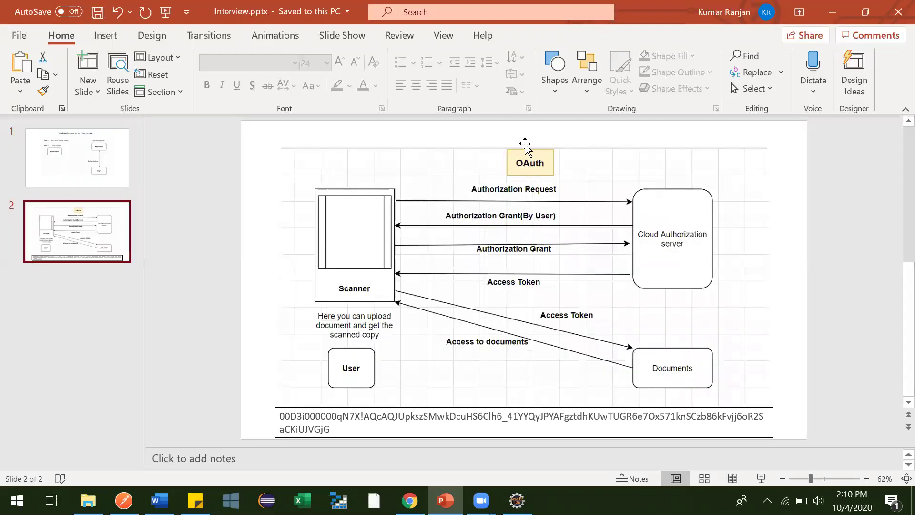